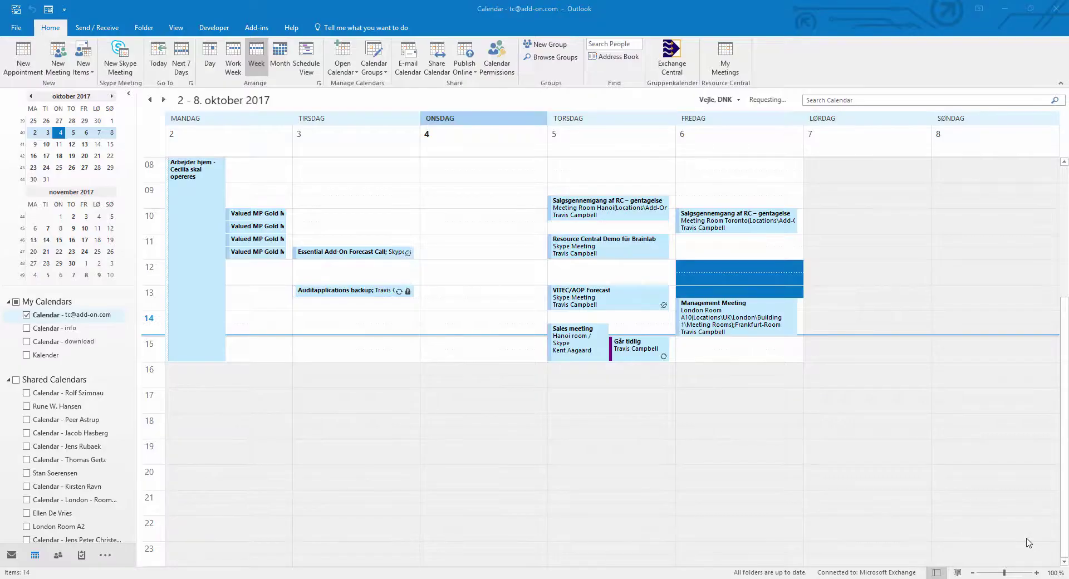
Step: Open the Friday 12:00–13:30 Test Booking from the Outlook calendar to launch Resource Central
{"action": "key", "text": "Return"}
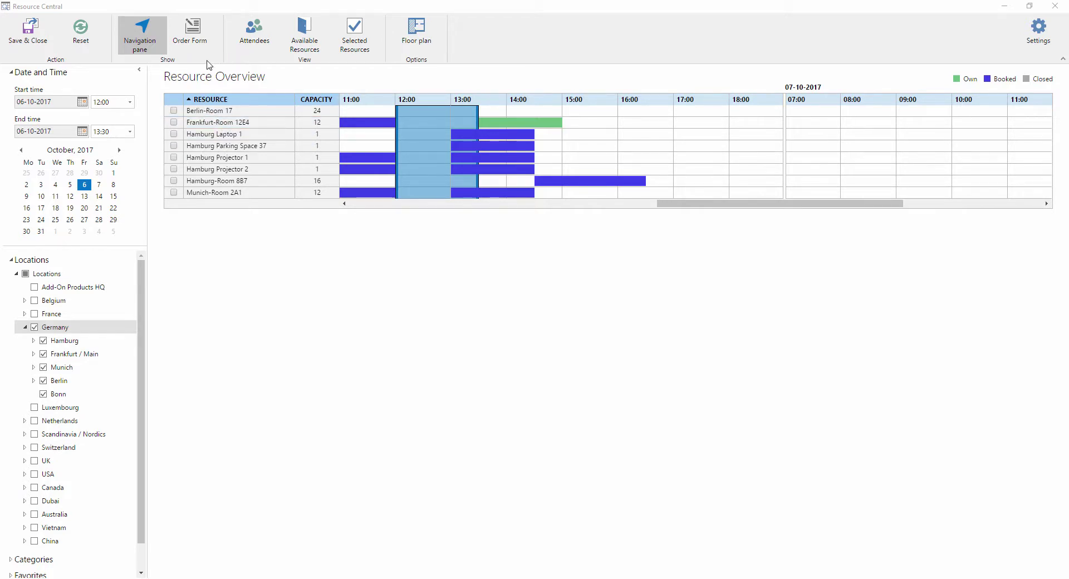
Step: Turn on the Attendees view to show the 14 attendees' availability below the resources
{"action": "left_click", "coordinate": [253, 45]}
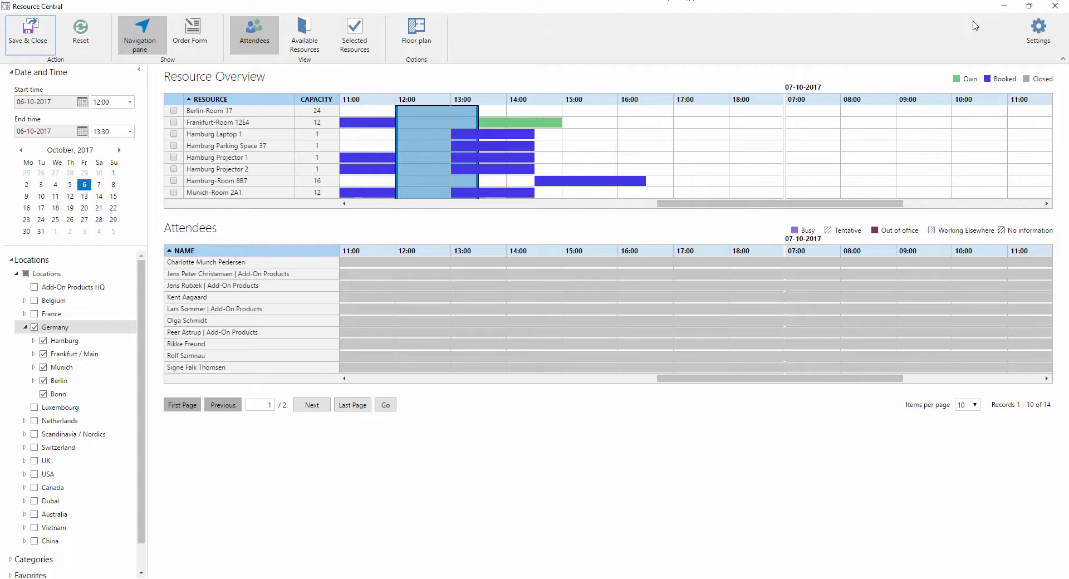
{"action": "left_click", "coordinate": [1032, 35]}
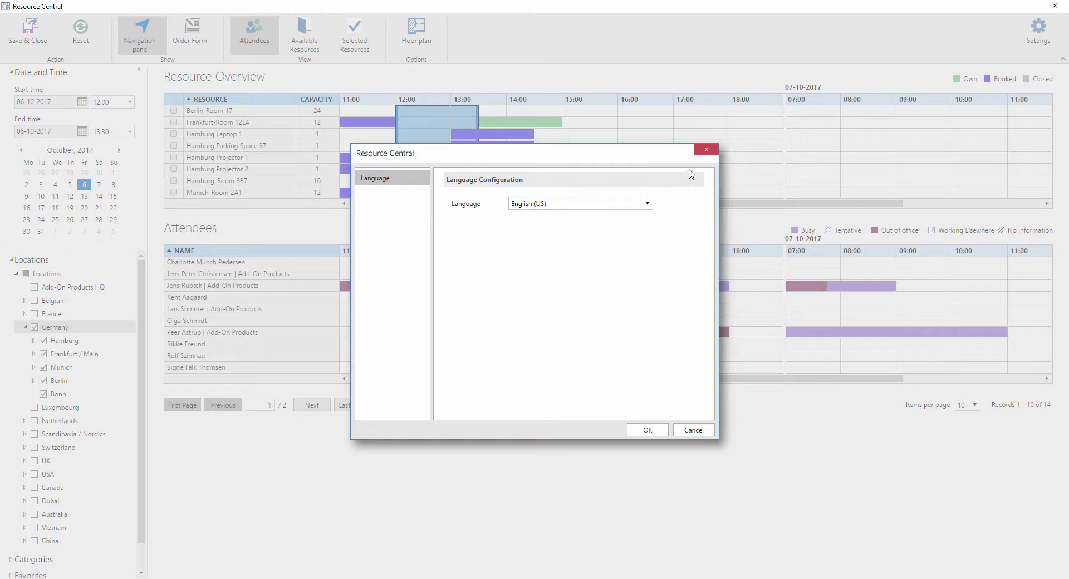
{"action": "left_click", "coordinate": [715, 149]}
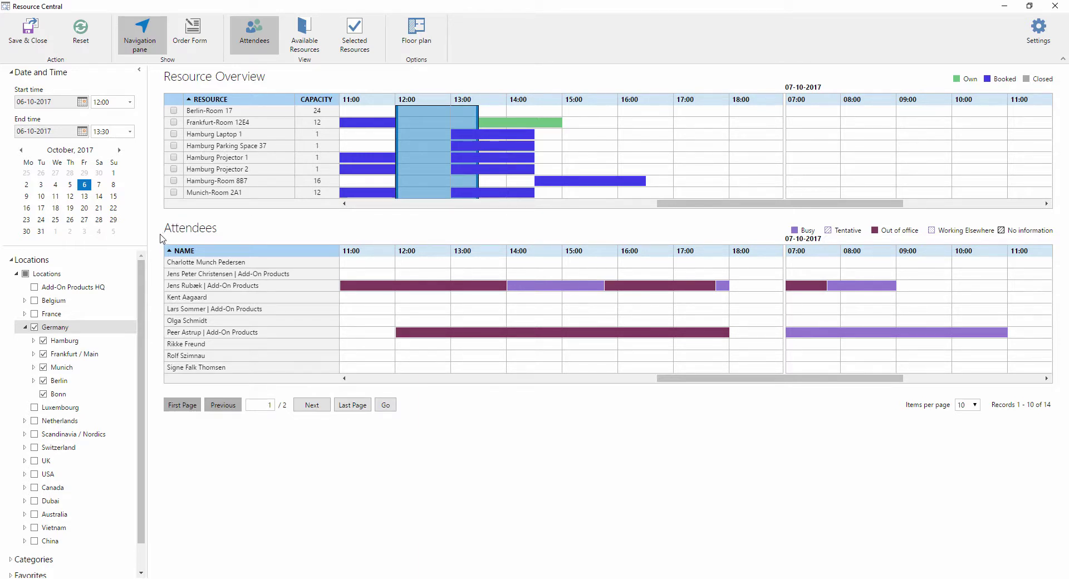
Step: Filter the resource list to UK locations and the Video Conferencing category
{"action": "left_click", "coordinate": [35, 461]}
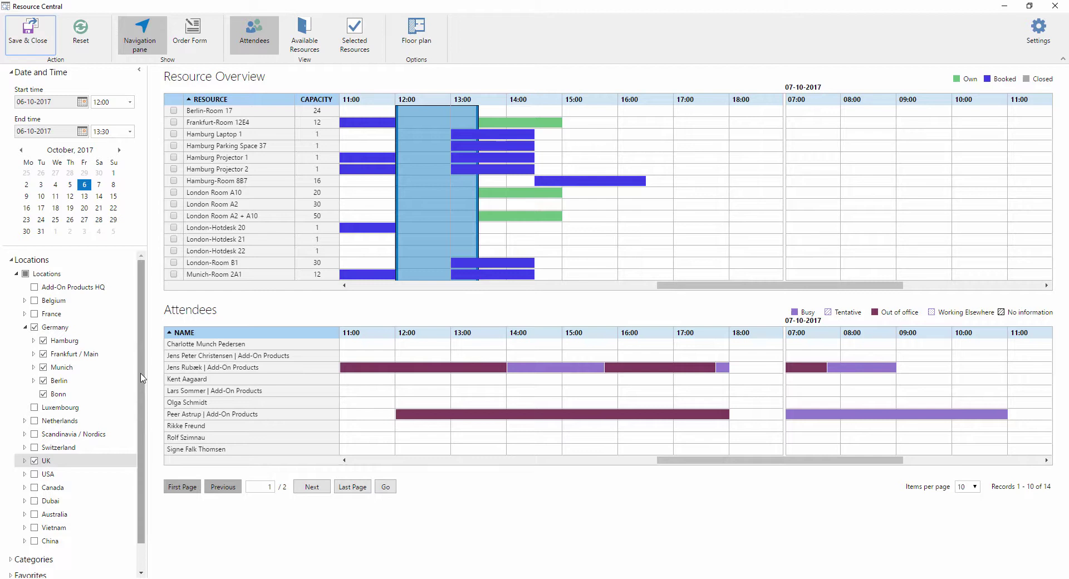
{"action": "left_click", "coordinate": [16, 274]}
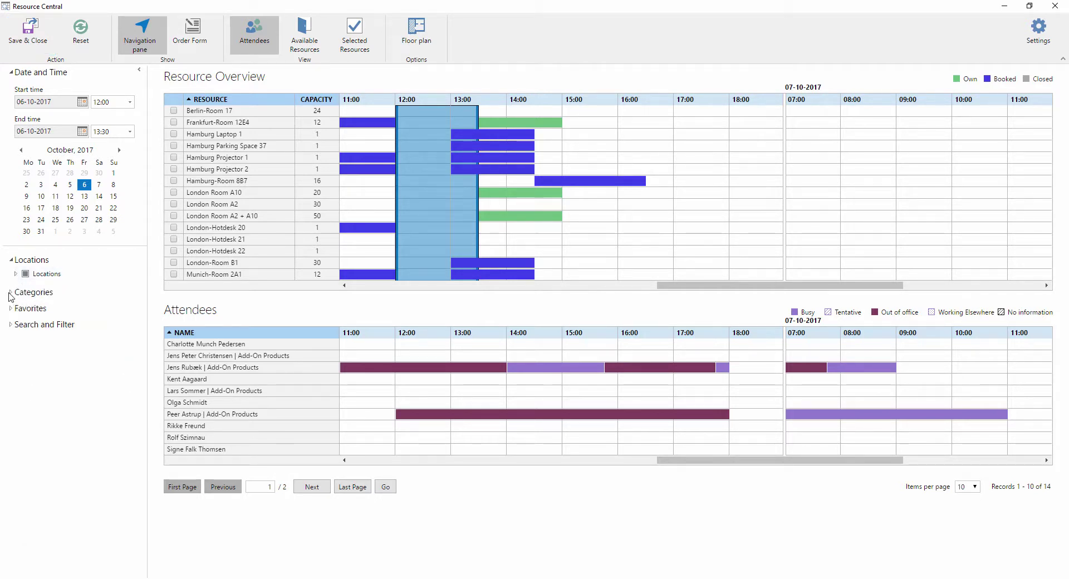
{"action": "left_click", "coordinate": [11, 293]}
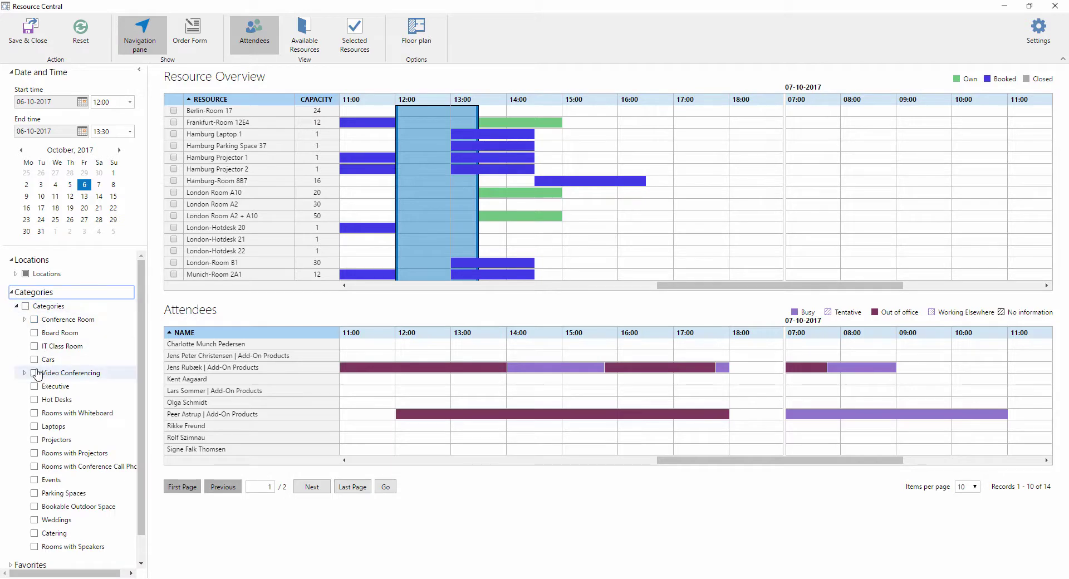
{"action": "left_click", "coordinate": [35, 373]}
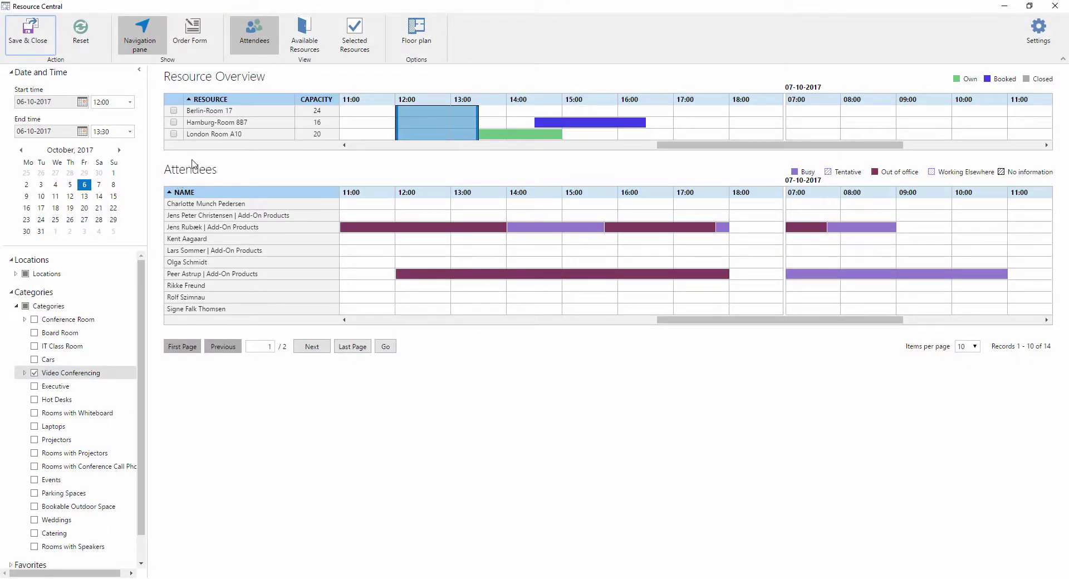
Step: Select Berlin-Room 17 and Hamburg-Room 8B7, then bring up their order forms
{"action": "left_click", "coordinate": [173, 110]}
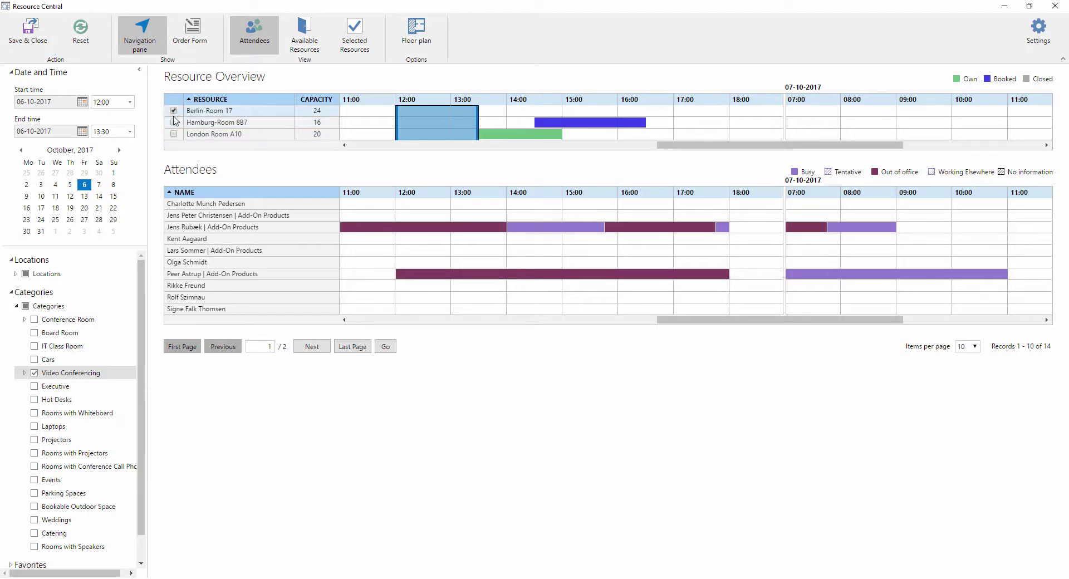
{"action": "left_click", "coordinate": [173, 121]}
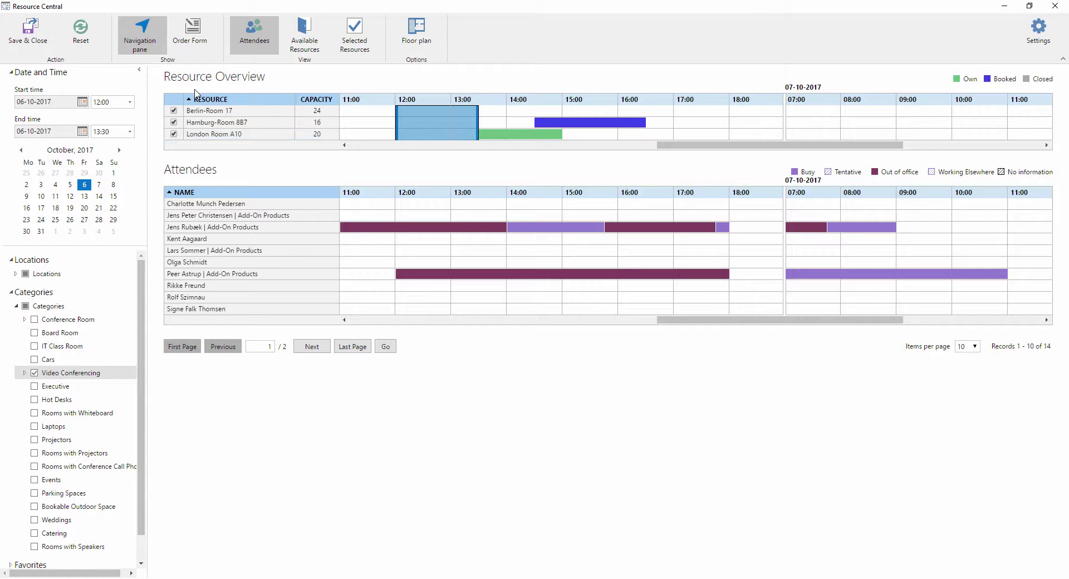
{"action": "left_click", "coordinate": [199, 46]}
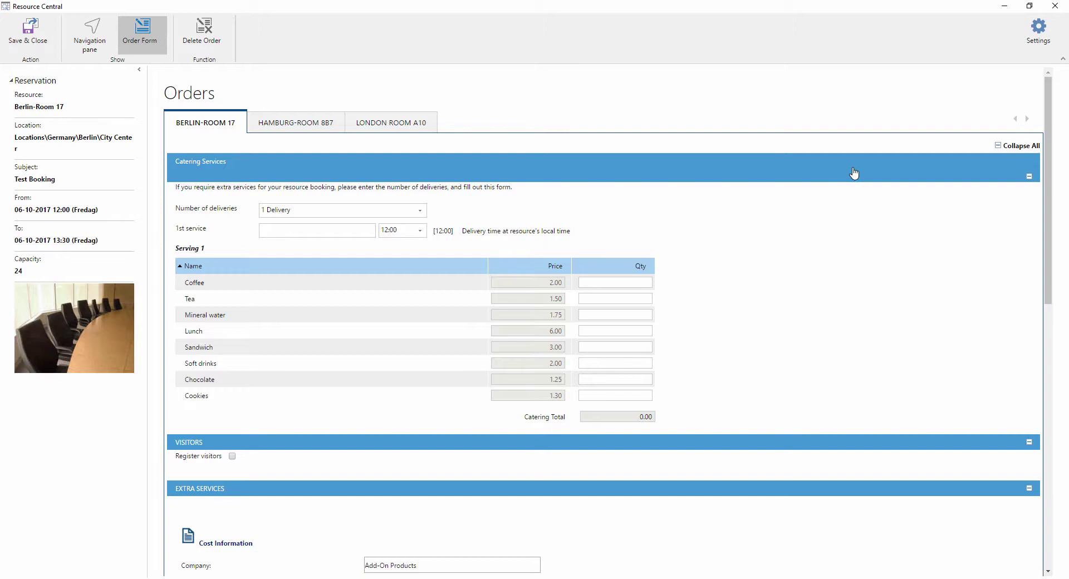
Step: Enable Register visitors on the Berlin-Room 17 order form and return to its top
{"action": "left_click_drag", "start_coordinate": [1049, 170], "coordinate": [1039, 247]}
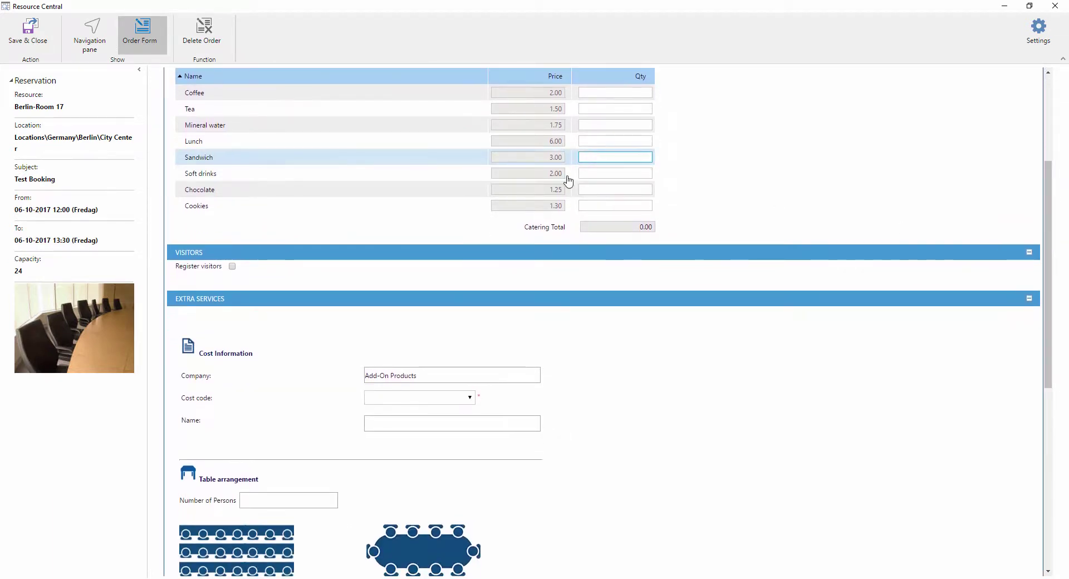
{"action": "left_click", "coordinate": [232, 267]}
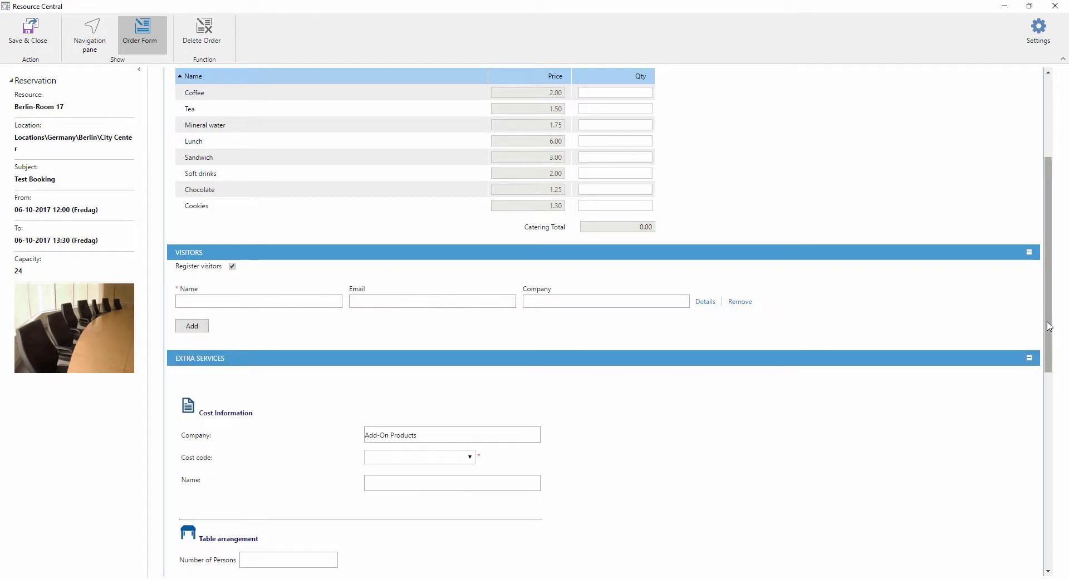
{"action": "left_click_drag", "start_coordinate": [1049, 328], "coordinate": [1060, 448]}
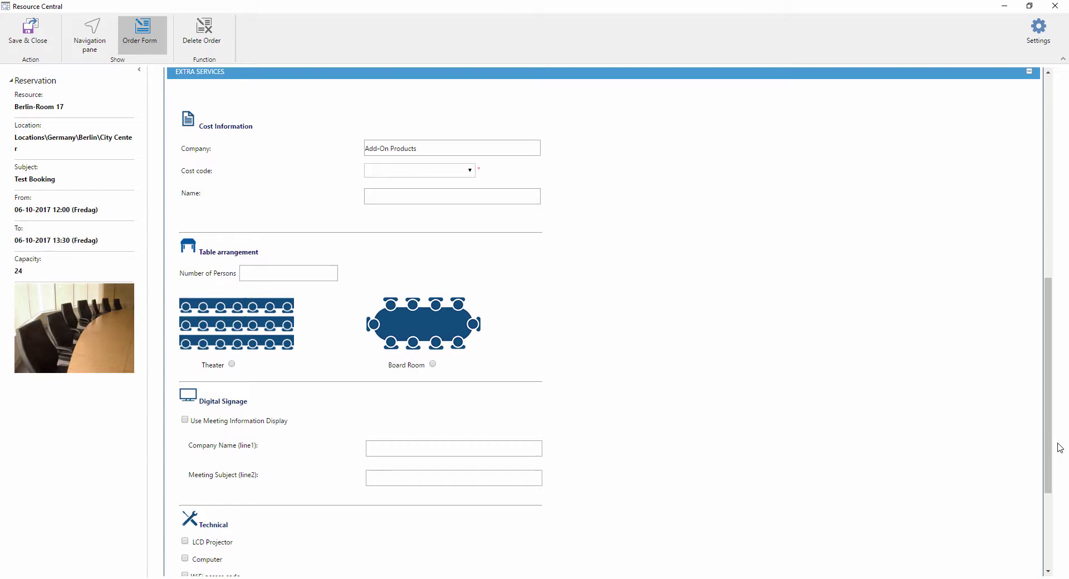
{"action": "left_click_drag", "start_coordinate": [1060, 448], "coordinate": [1030, 285]}
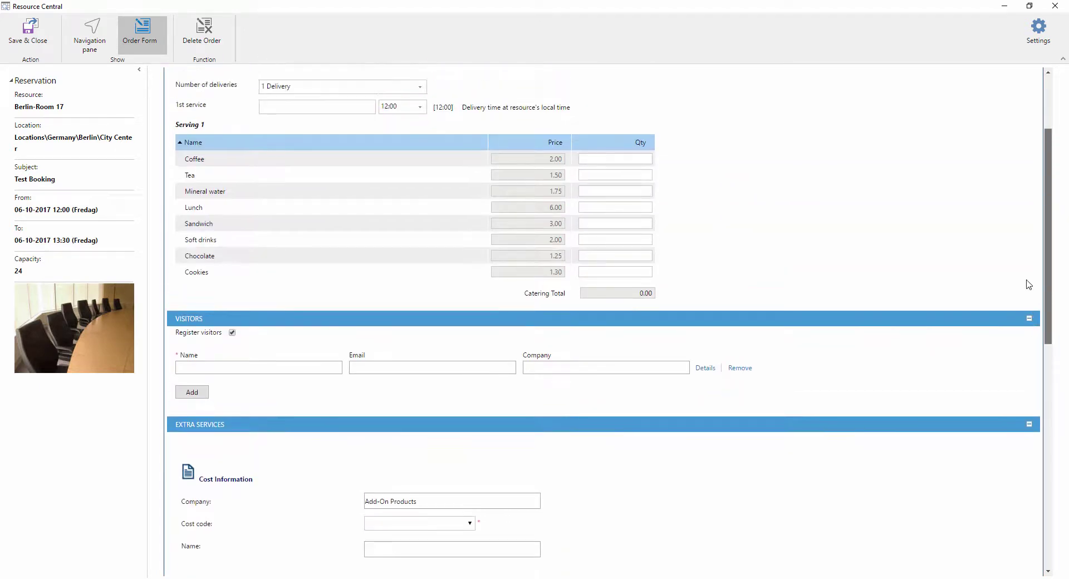
{"action": "scroll", "coordinate": [1030, 285], "scroll_direction": "up", "scroll_amount": 2}
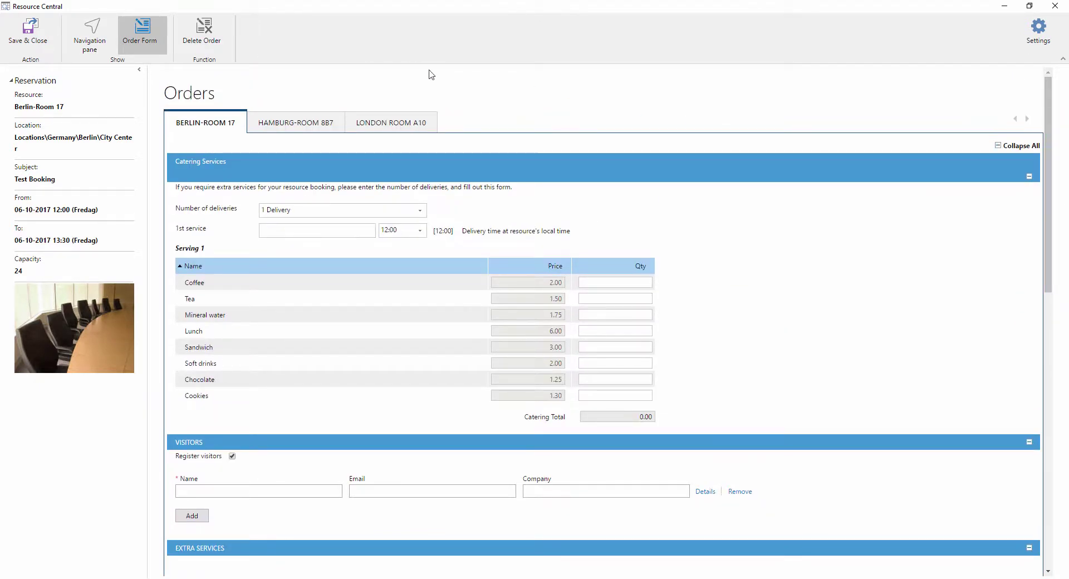
Step: View the Hamburg-Room 8B7 order form, then the London Room A10 order form
{"action": "left_click", "coordinate": [315, 120]}
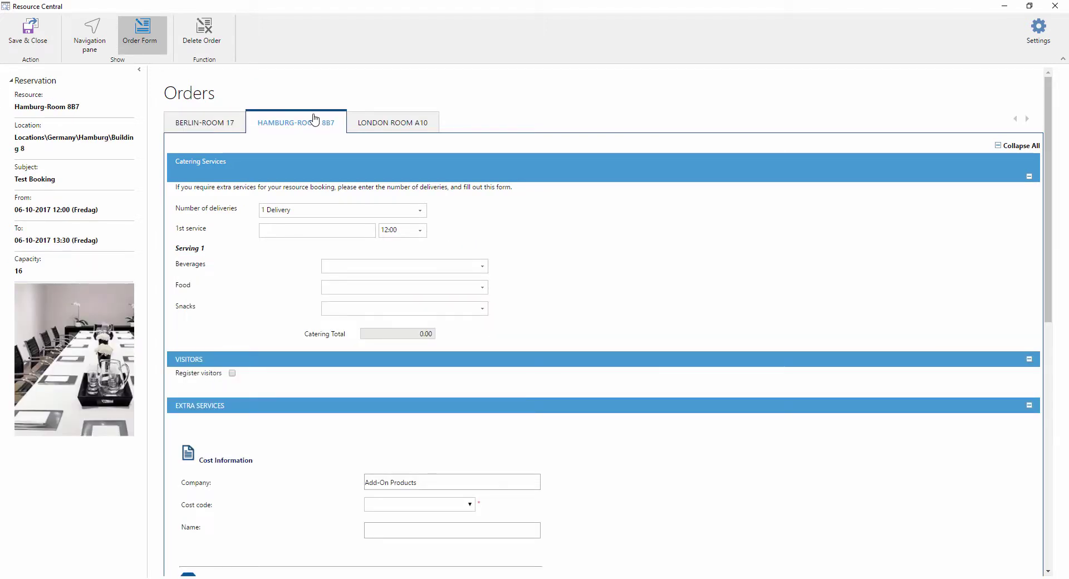
{"action": "left_click", "coordinate": [377, 125]}
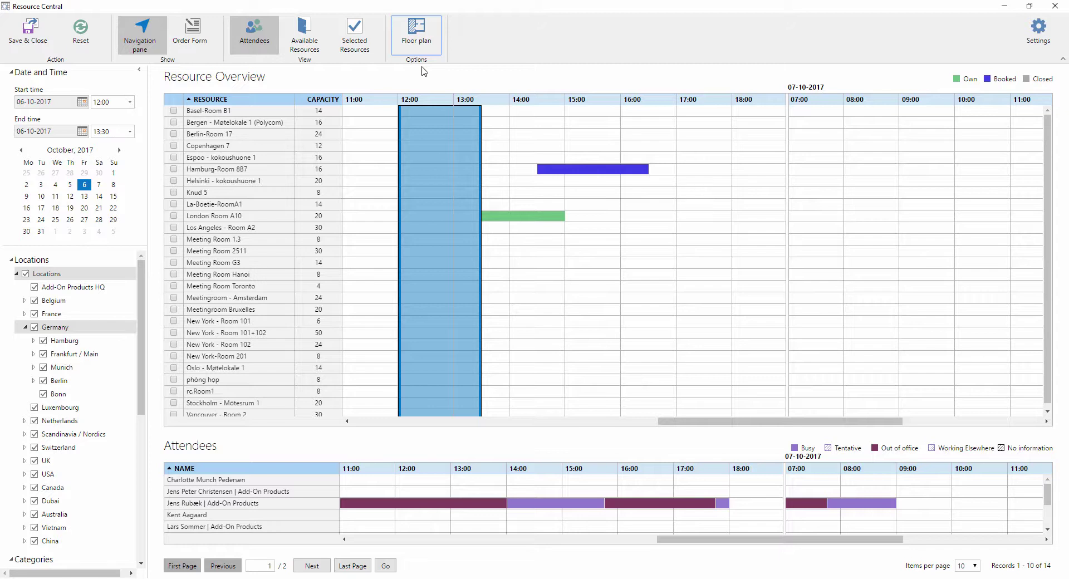
Step: Show the Floor plan pane listing location pins above the resource overview
{"action": "left_click", "coordinate": [421, 49]}
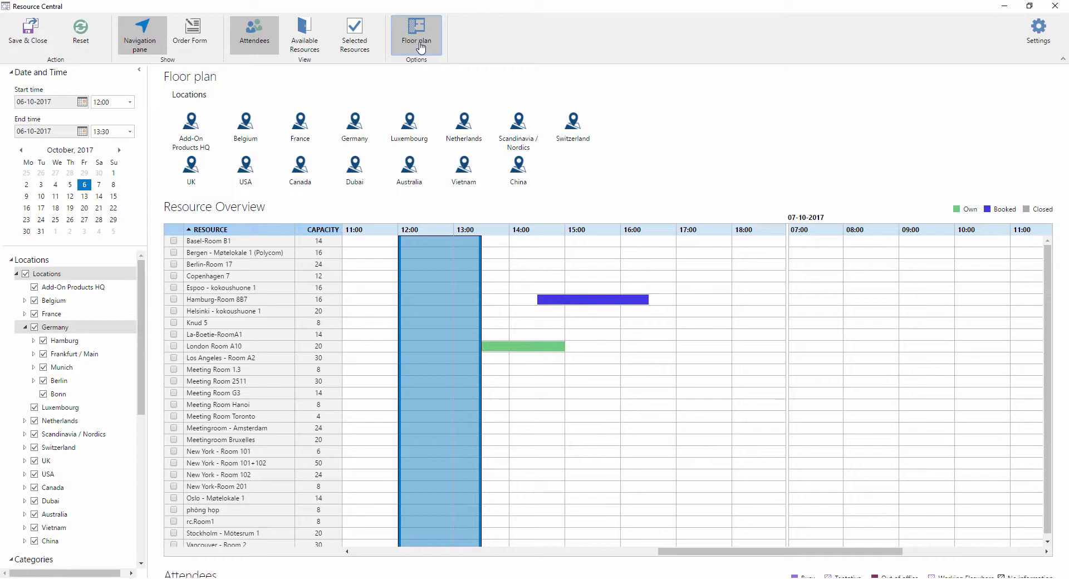
Step: Drill the floor plan through UK, London and Building 1 to its Meeting Rooms
{"action": "left_click", "coordinate": [191, 167]}
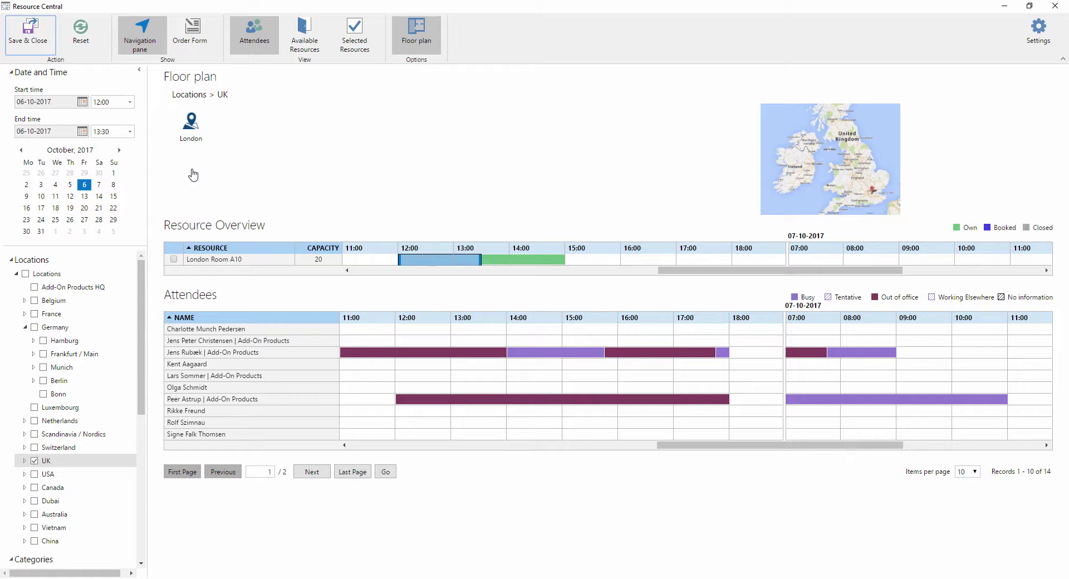
{"action": "left_click", "coordinate": [193, 143]}
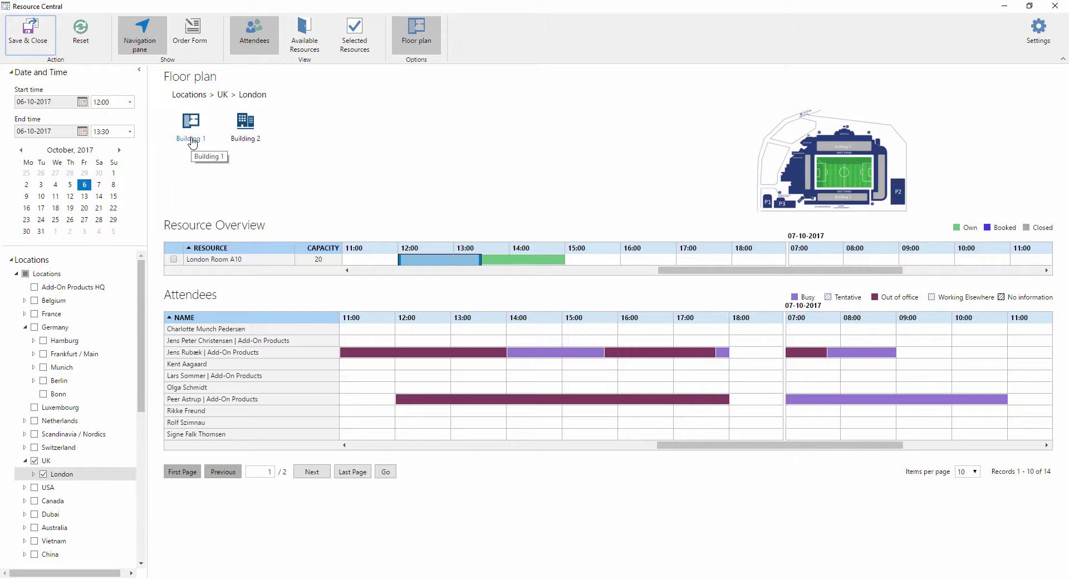
{"action": "left_click", "coordinate": [193, 140]}
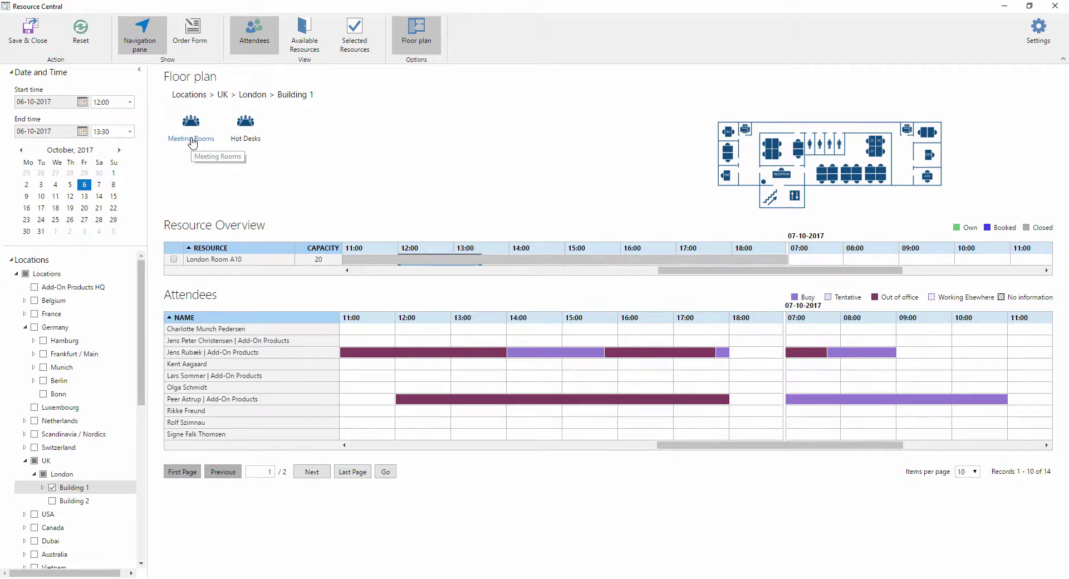
{"action": "left_click", "coordinate": [193, 143]}
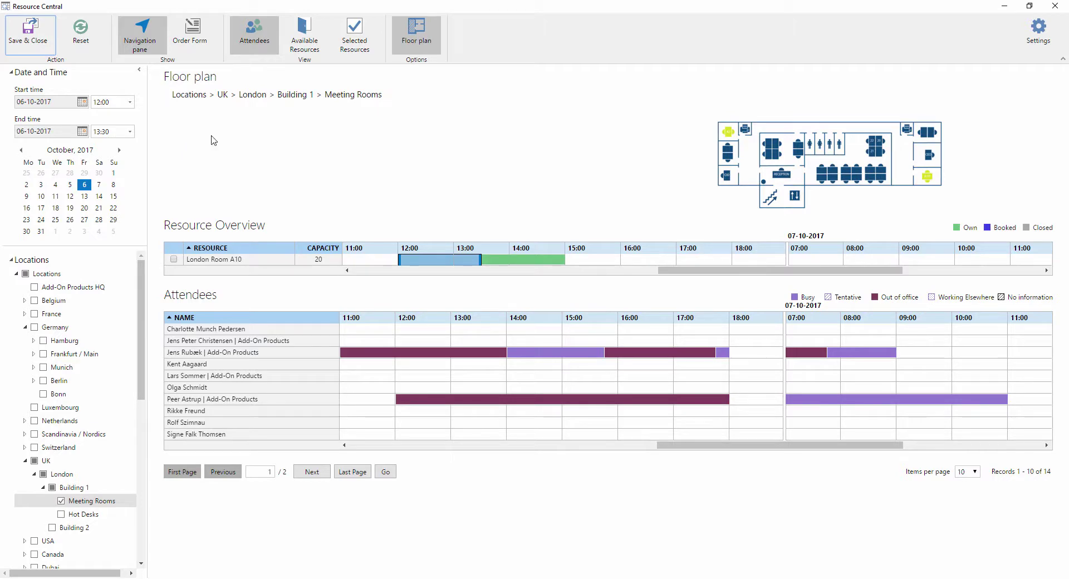
{"action": "left_click", "coordinate": [779, 154]}
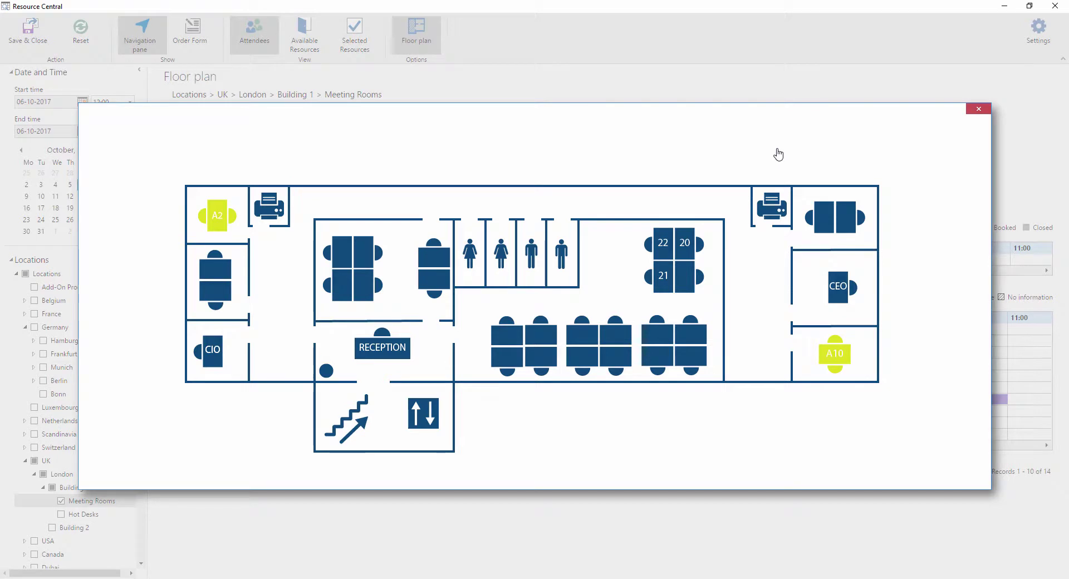
{"action": "left_click", "coordinate": [778, 154]}
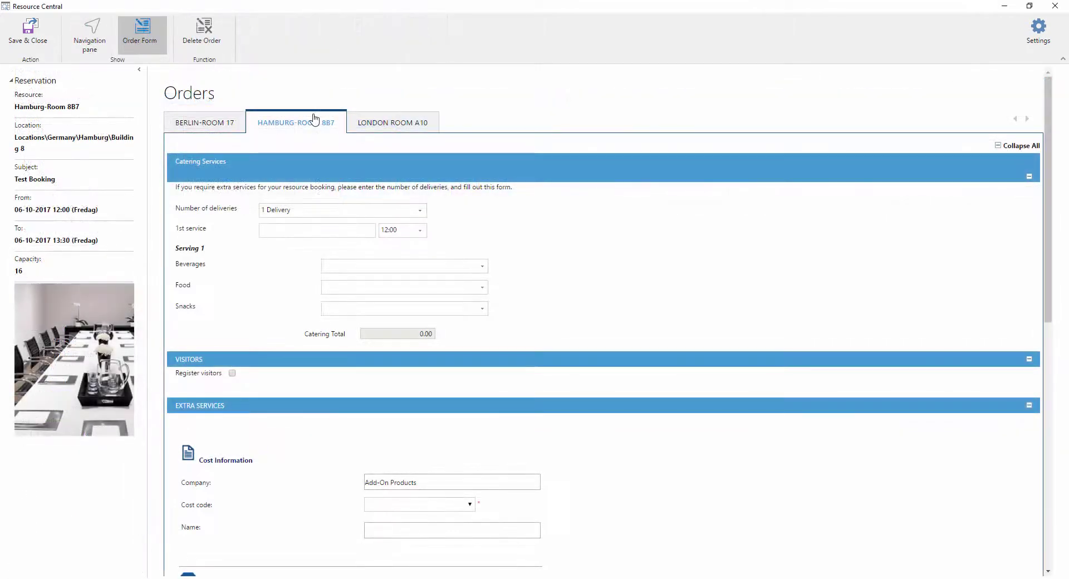
Step: Show the London Room A10 order form with catering, cost code and table arrangement empty
{"action": "left_click", "coordinate": [378, 127]}
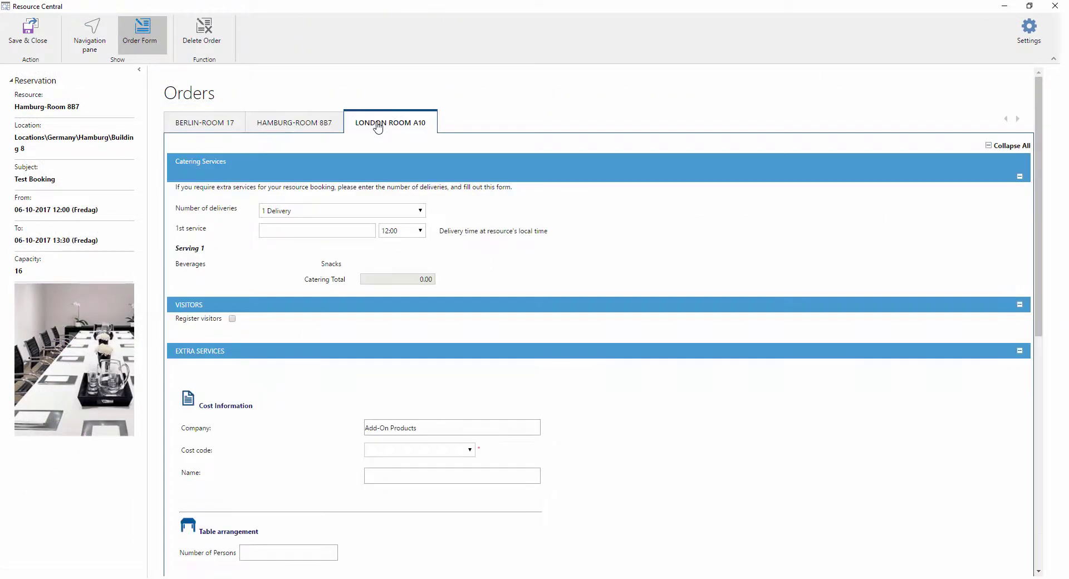